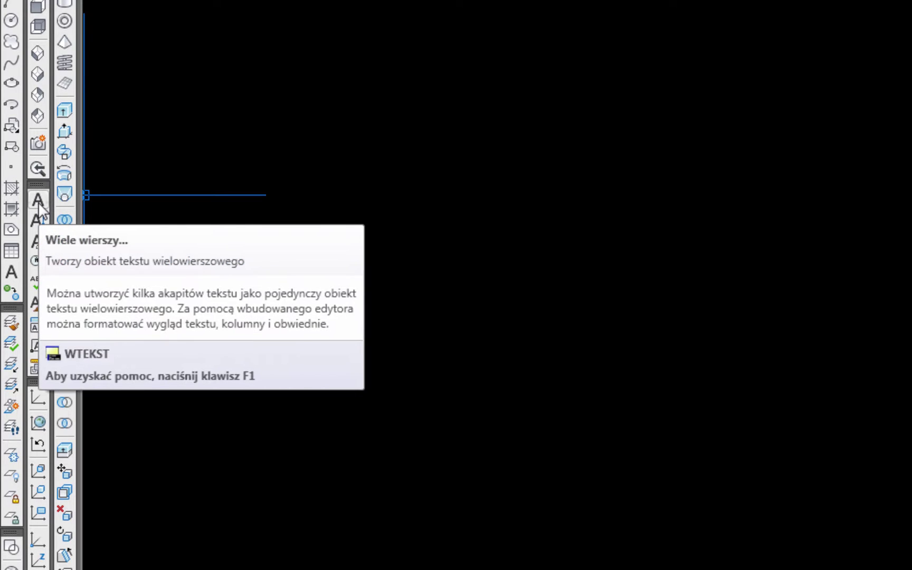
Start a Multiline Text box by picking two opposite corners on the canvas.
left_click(38, 200)
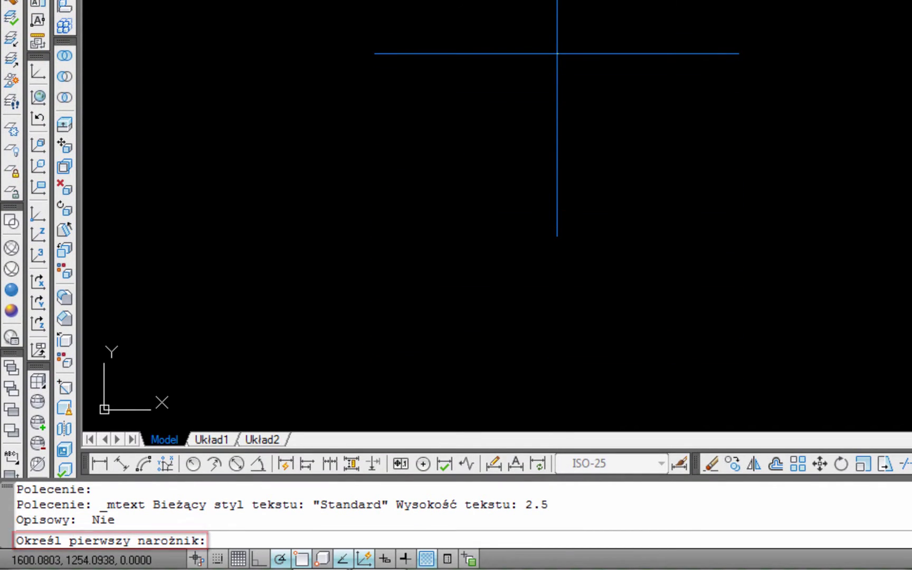
left_click(353, 242)
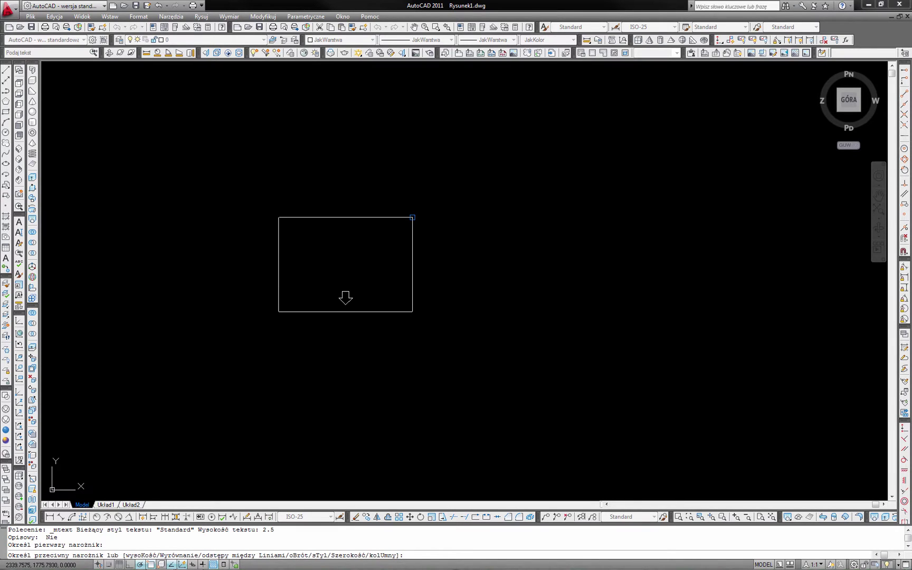
left_click(412, 217)
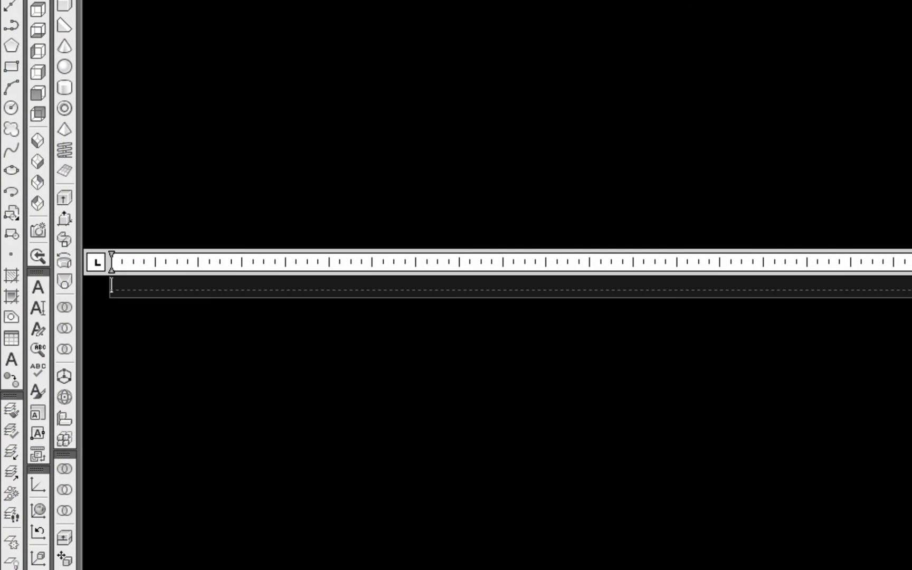
Enter 'CADomania.pl' as the multiline text and confirm it with OK.
type("CAD")
type("omania")
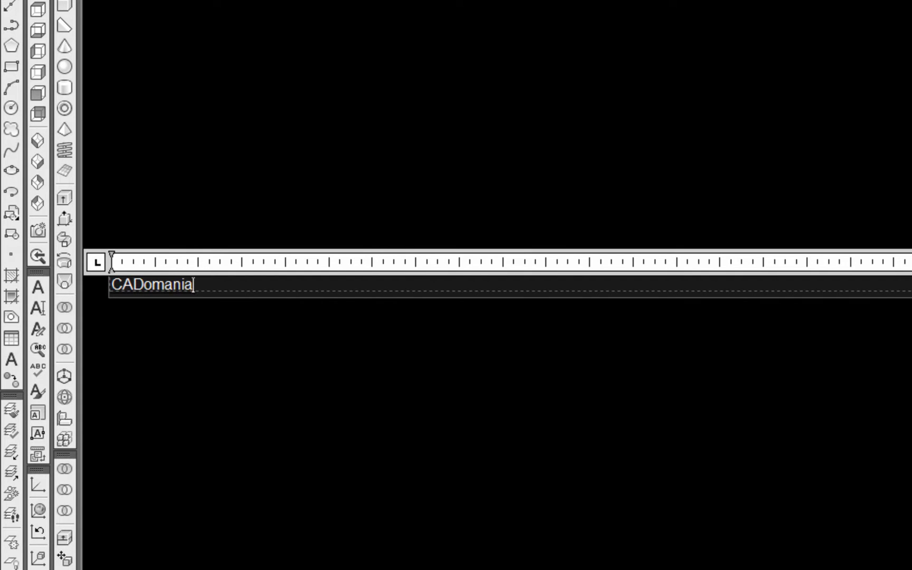
type(".pl")
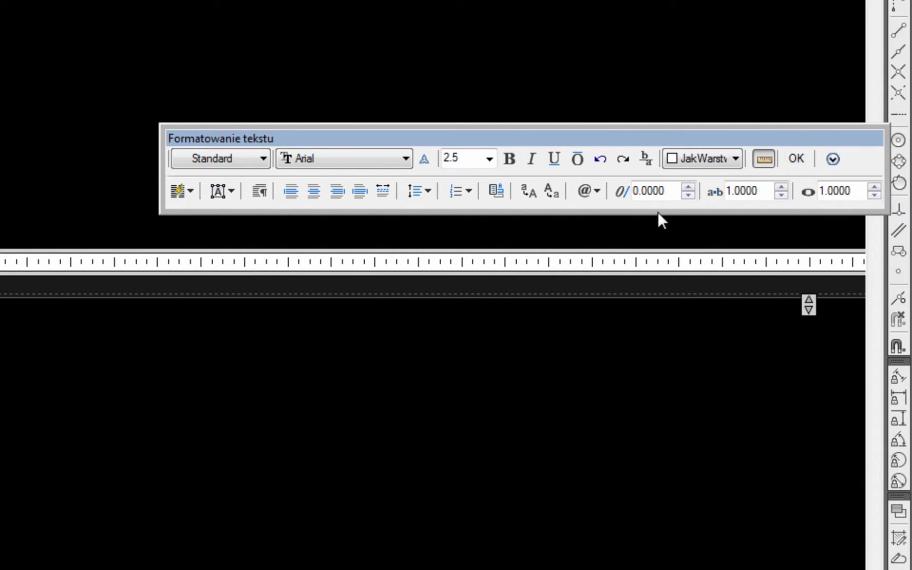
left_click(400, 385)
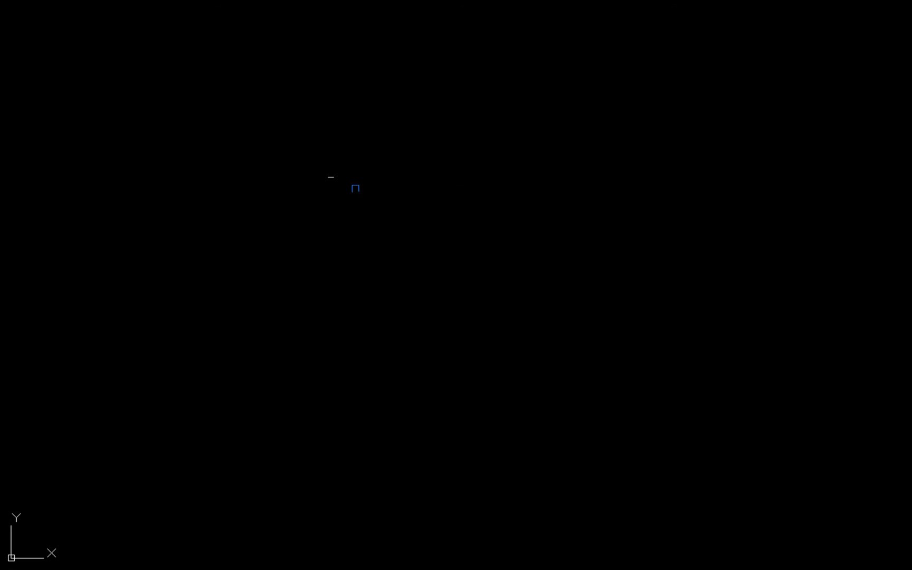
left_click(331, 177)
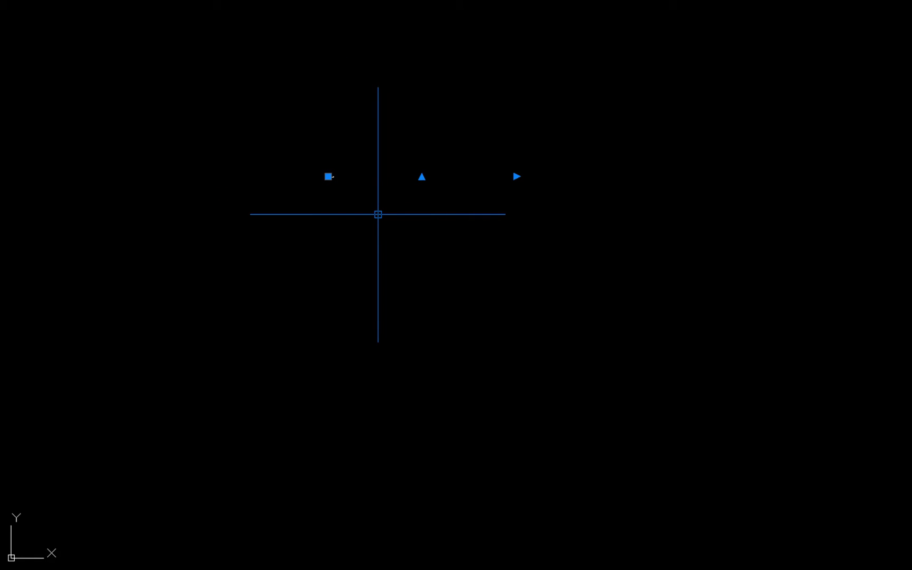
right_click(378, 214)
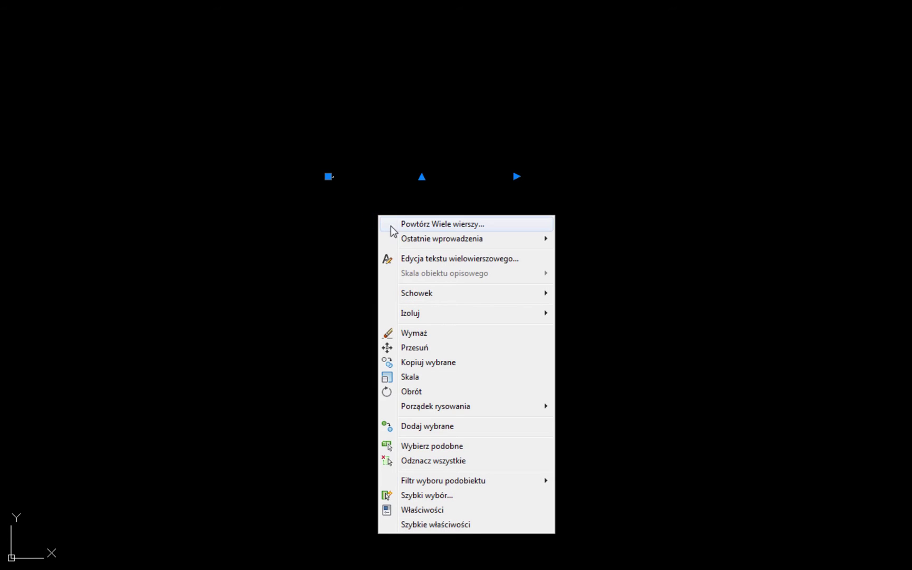
left_click(410, 259)
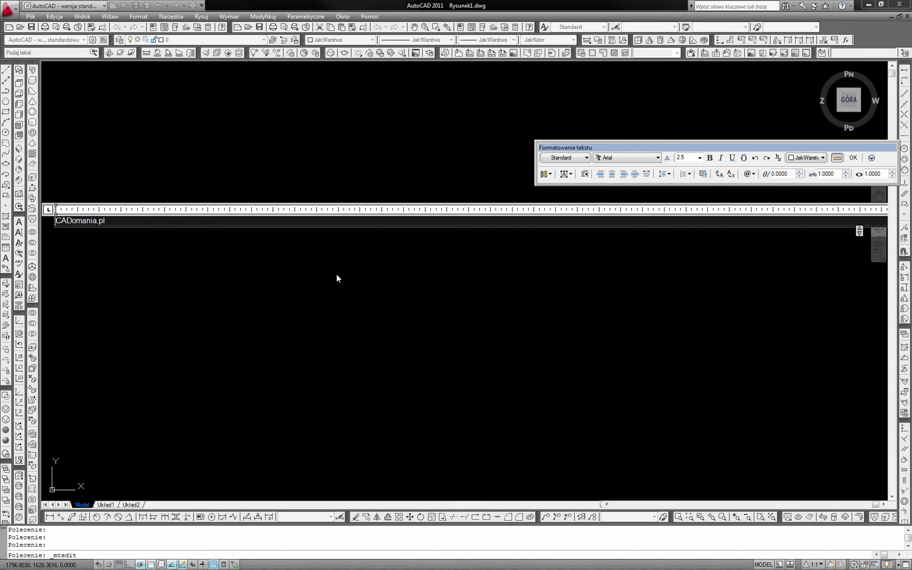
left_click(337, 274)
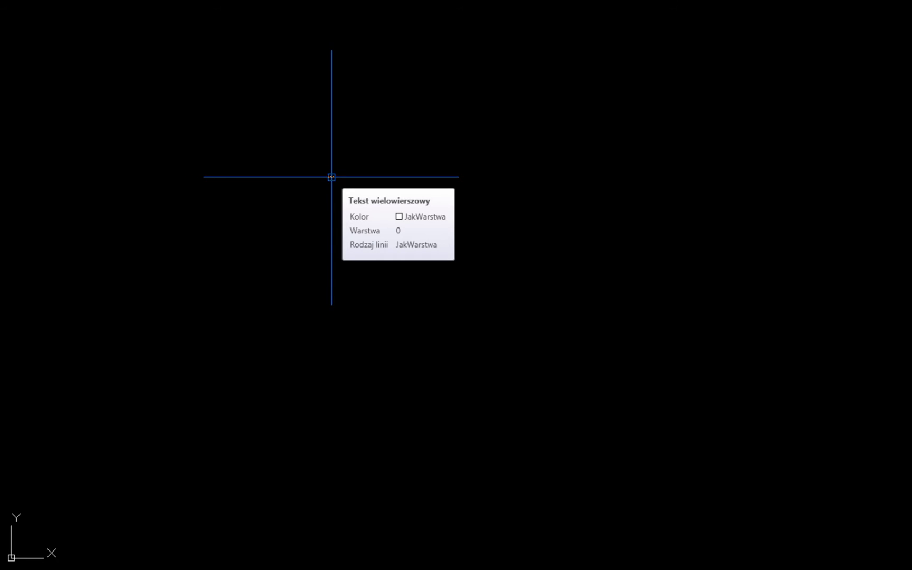
Change the CADomania.pl text height from 2.5 to 25.
double_click(331, 177)
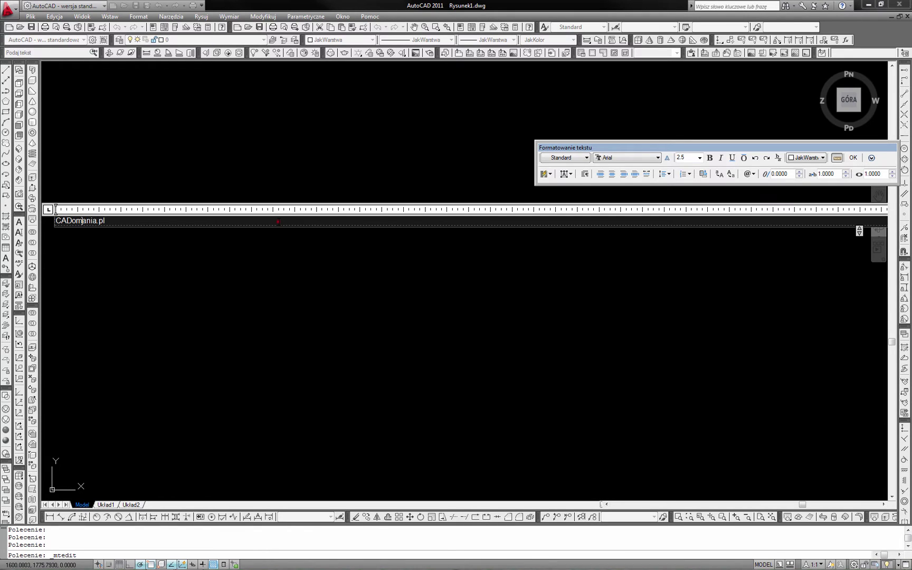
left_click(278, 221)
key("ctrl+a")
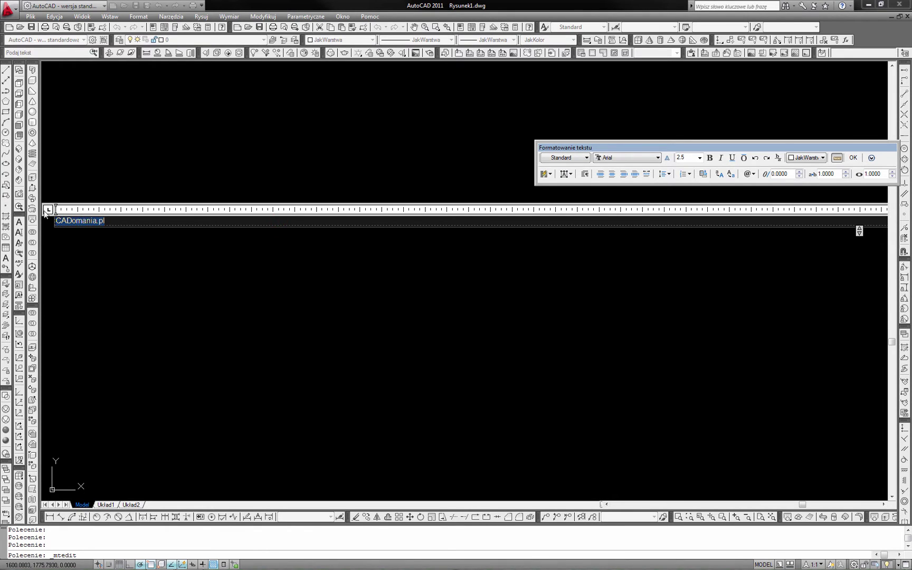
left_click(691, 158)
type("2")
left_click(853, 157)
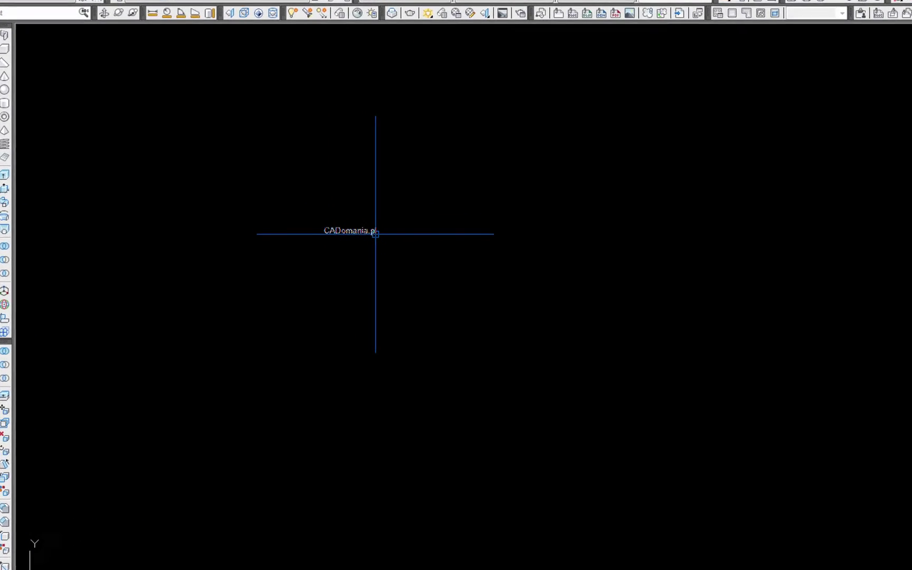
left_click(413, 241)
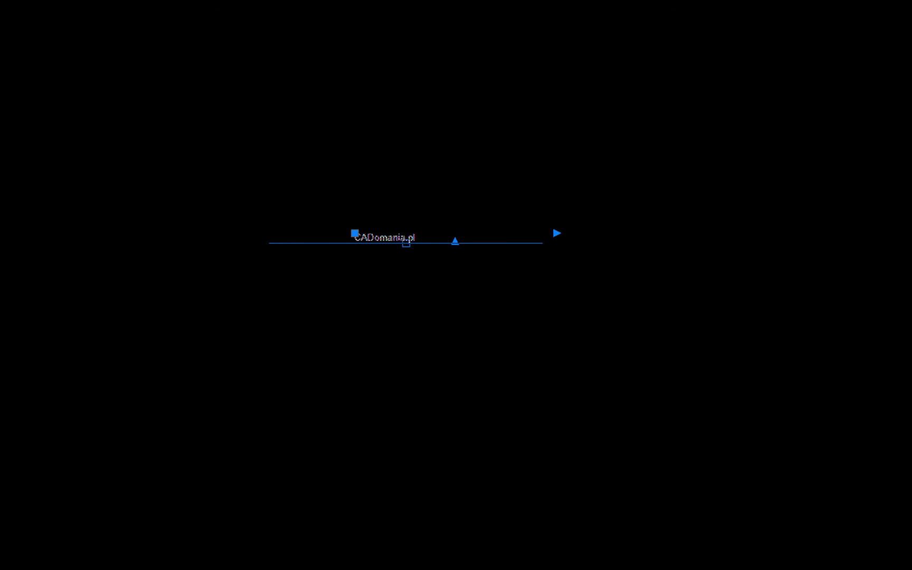
Copy the CADomania.pl text in the editor, dismissing the Kopiuj i wklej warning.
double_click(399, 239)
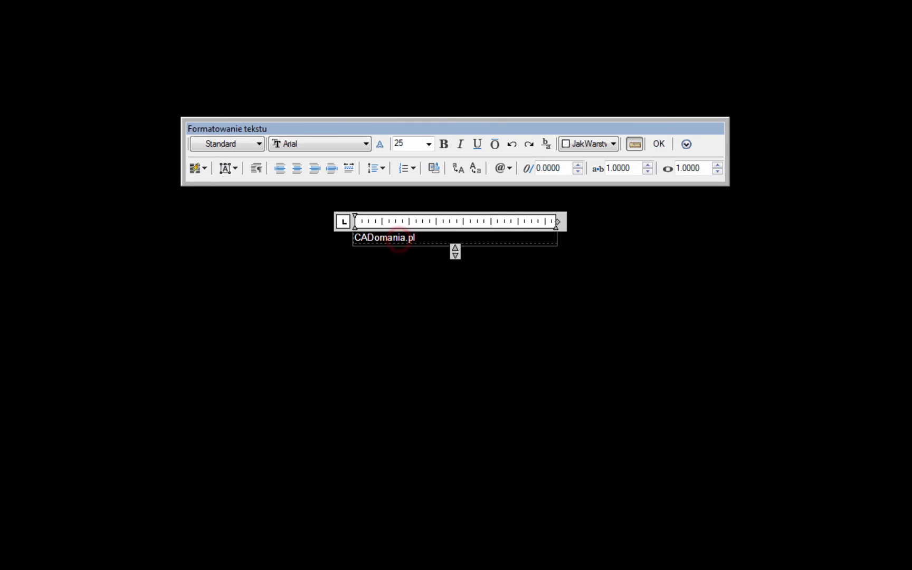
double_click(415, 237)
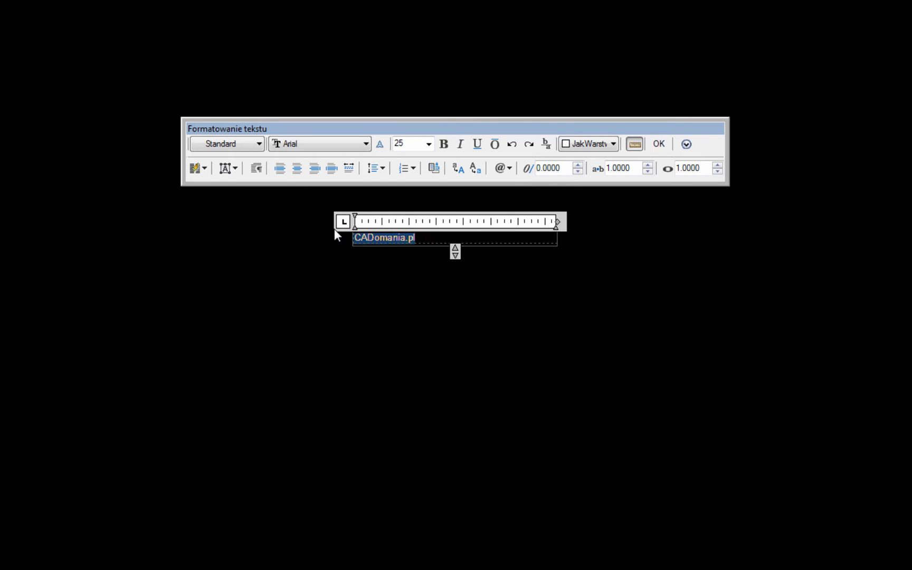
key("ctrl+c")
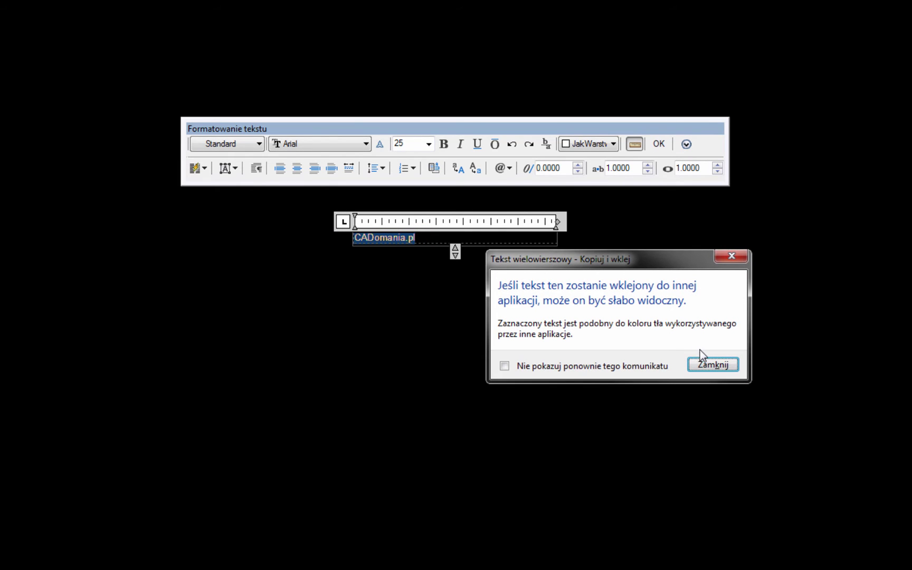
left_click(718, 365)
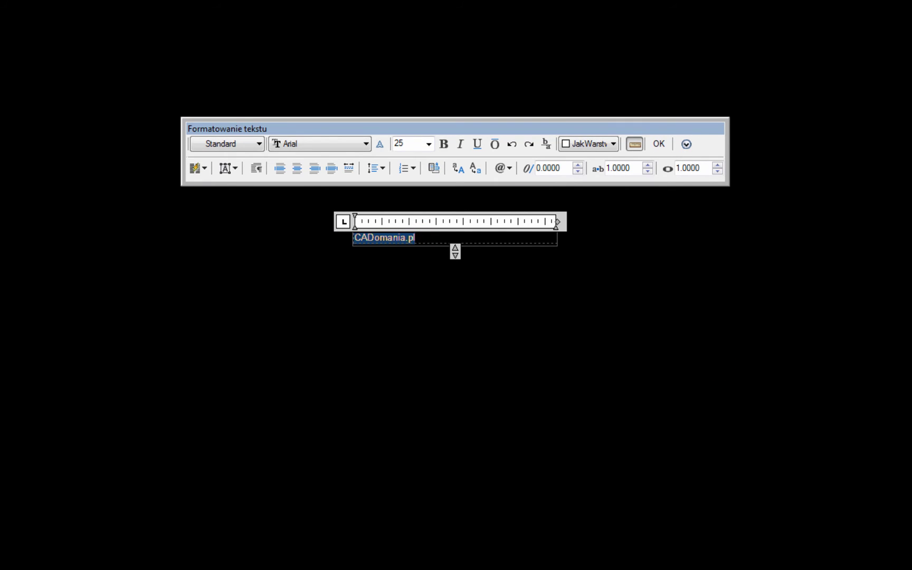
Paste three more CADomania.pl copies after the original text.
left_click(421, 239)
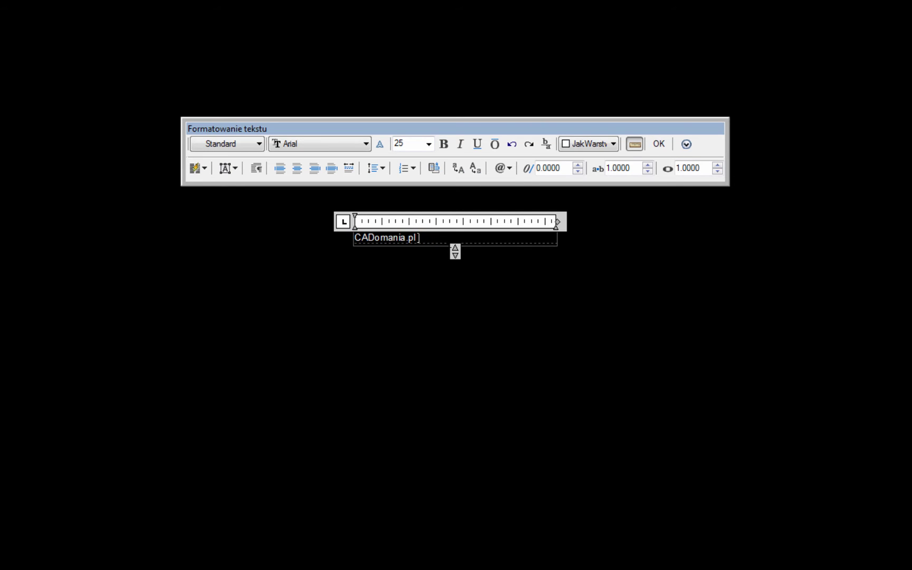
key("ctrl+v")
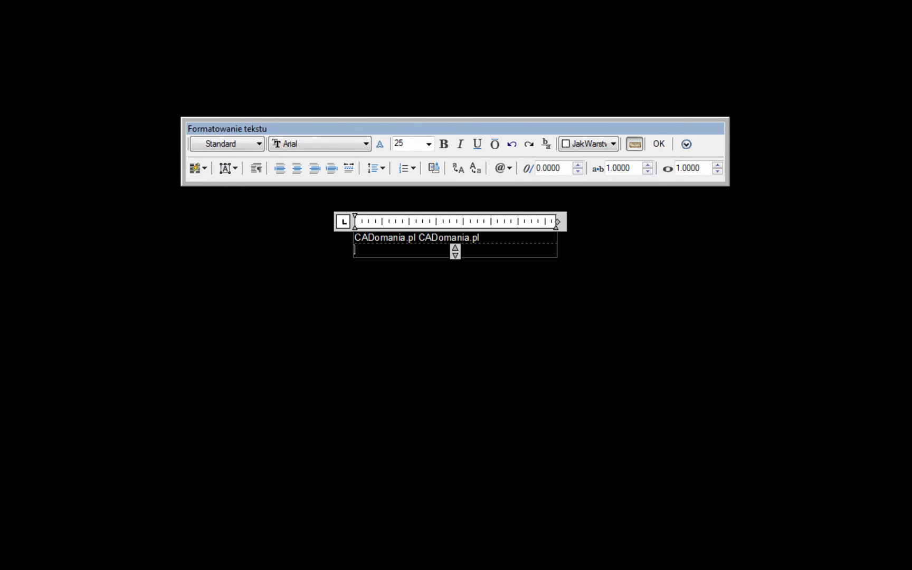
left_click(493, 243)
key("ctrl+v")
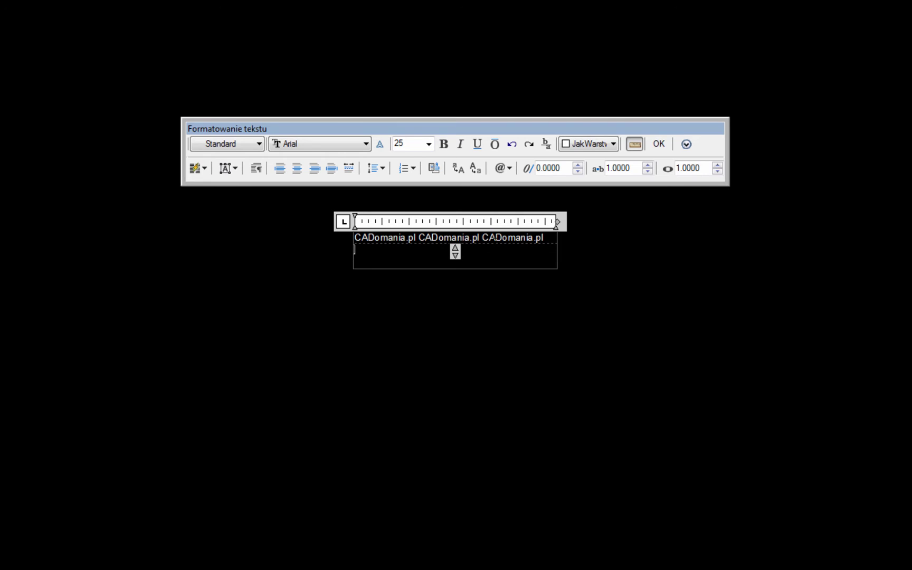
left_click(544, 238)
key("ctrl+v")
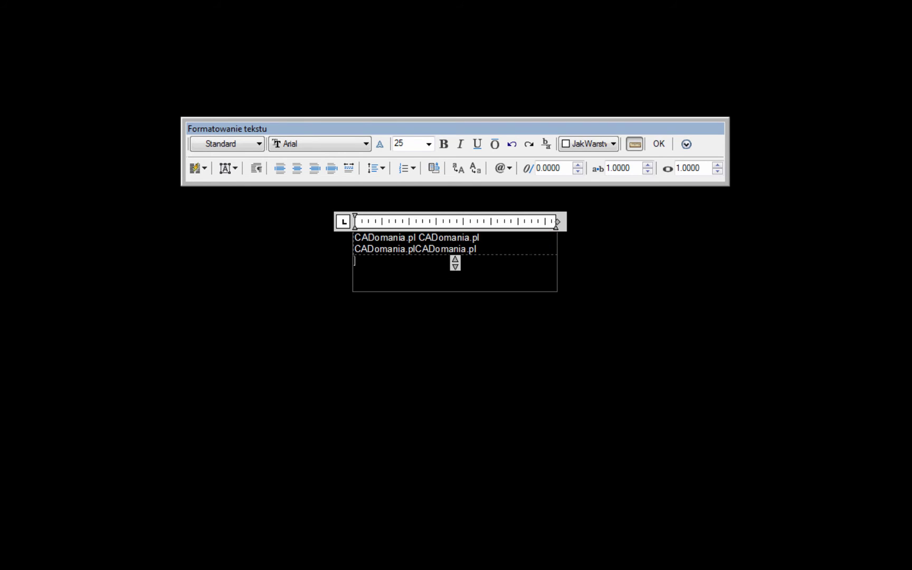
Drag the mtext column-width grip until all four CADomania.pl copies fit on one line.
left_click(535, 338)
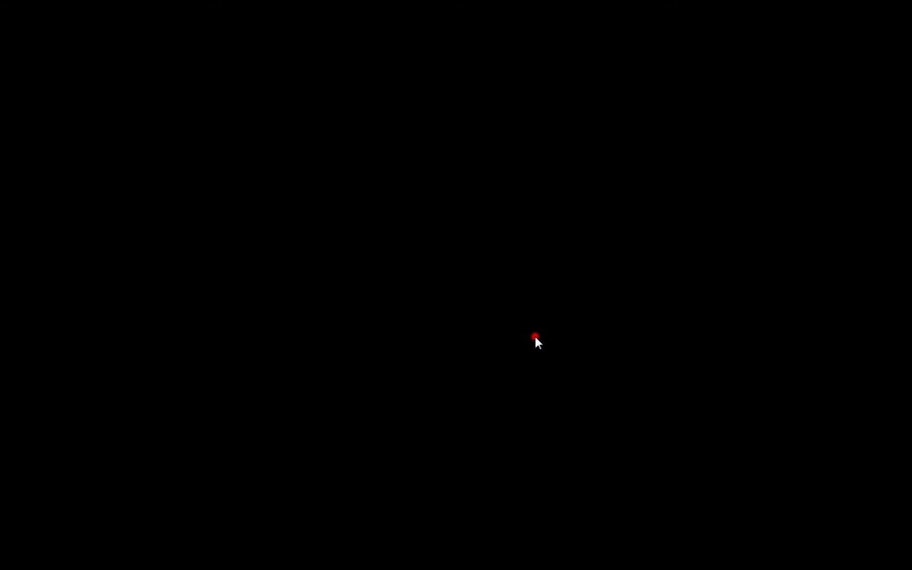
left_click(467, 254)
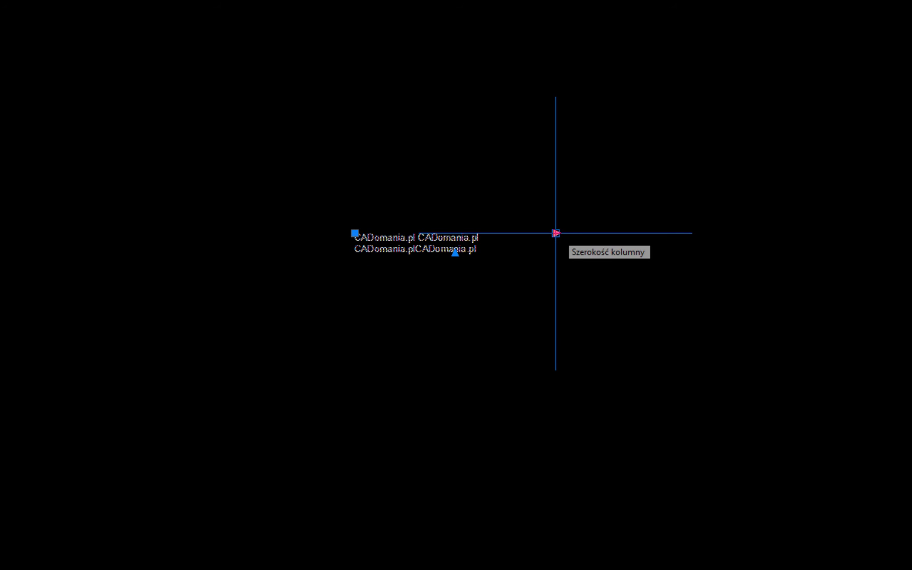
left_click(555, 232)
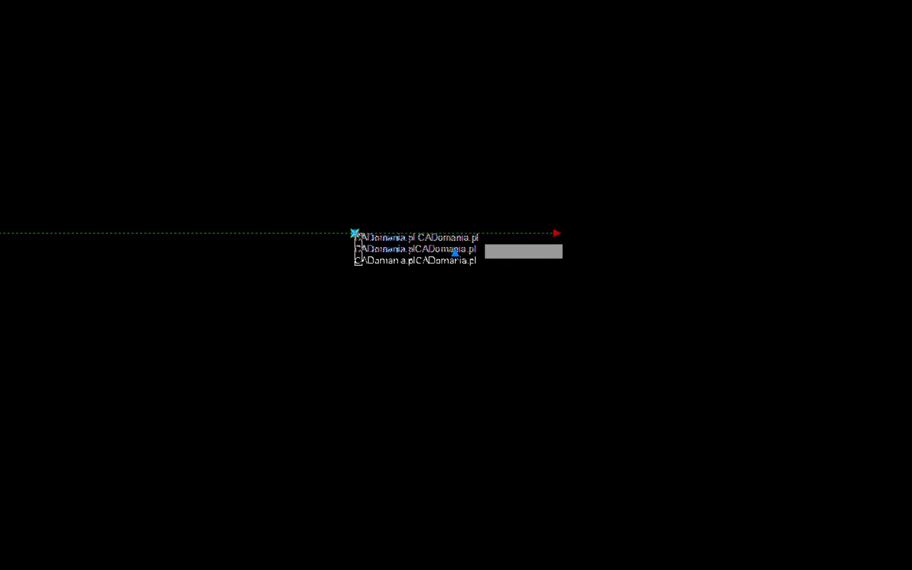
left_click(426, 232)
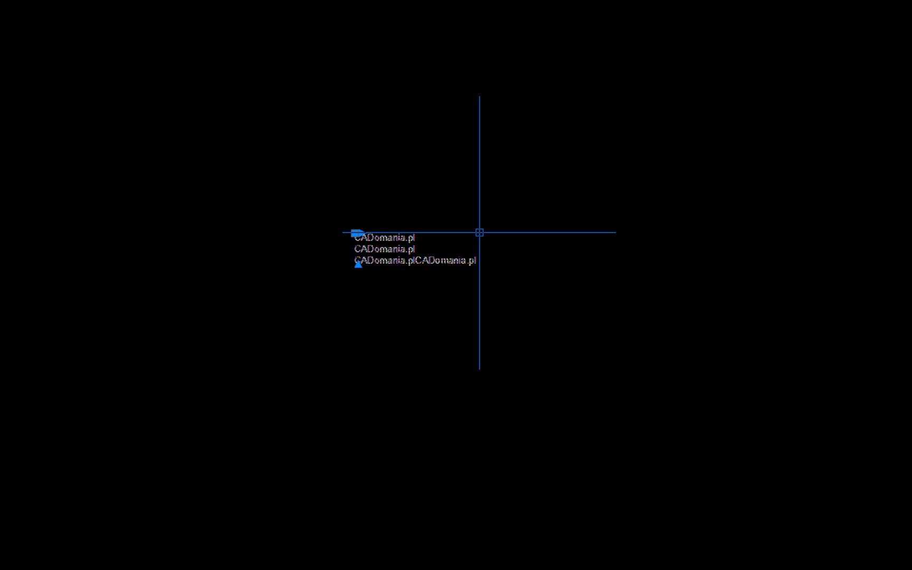
left_click(362, 233)
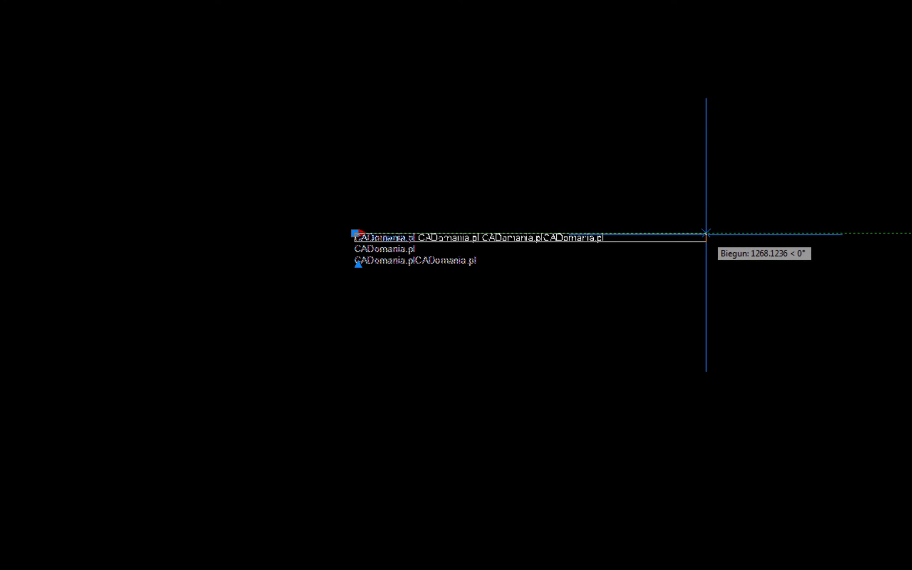
left_click(646, 234)
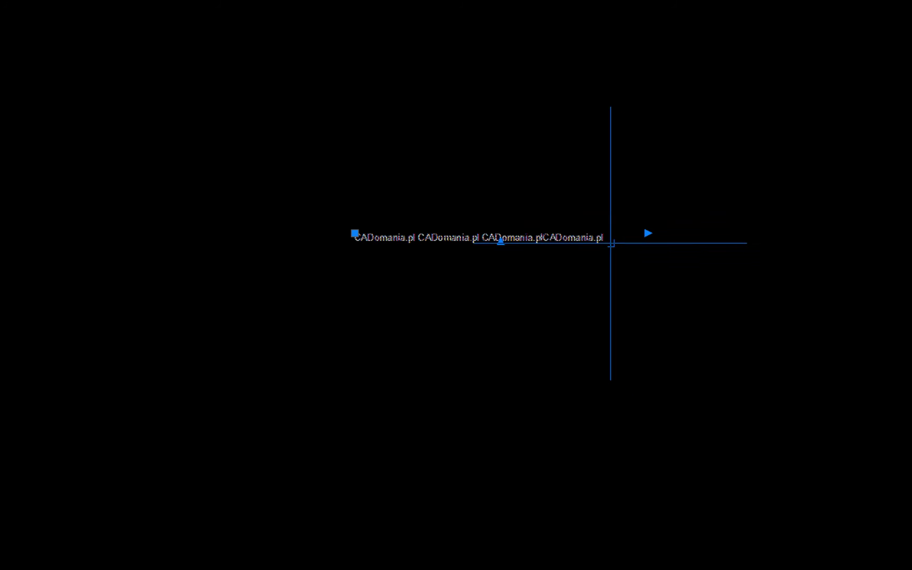
Delete the three extra CADomania.pl copies, keeping only the first.
double_click(569, 239)
left_click(609, 237)
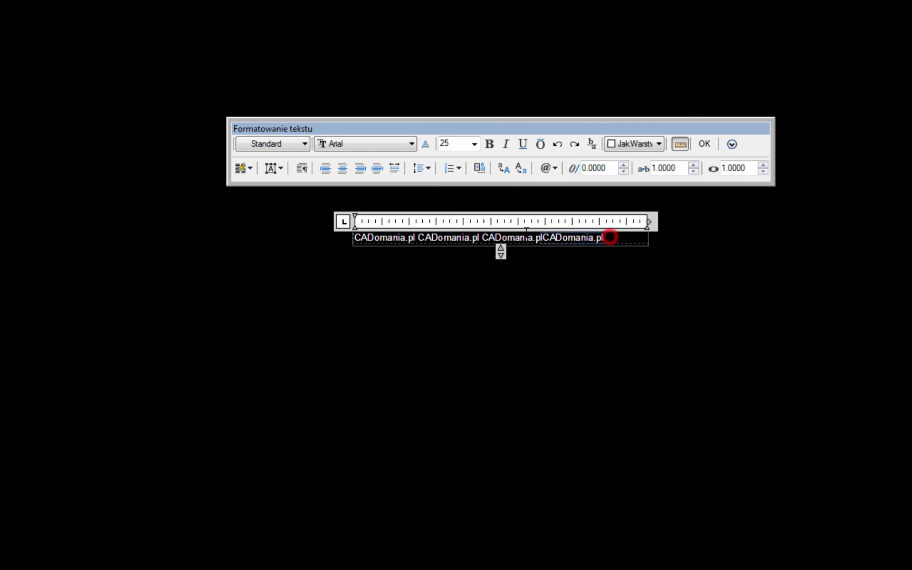
left_click_drag(609, 237, 421, 235)
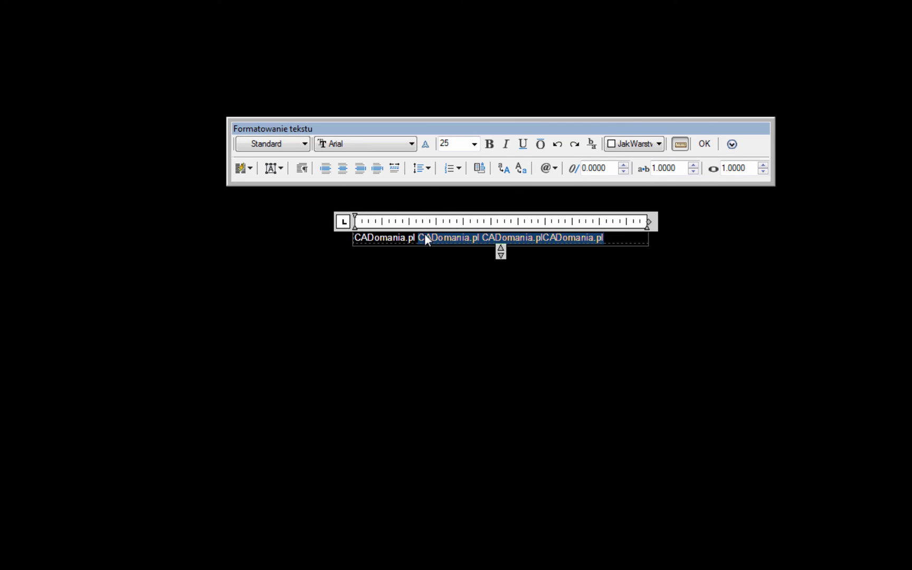
key("Delete")
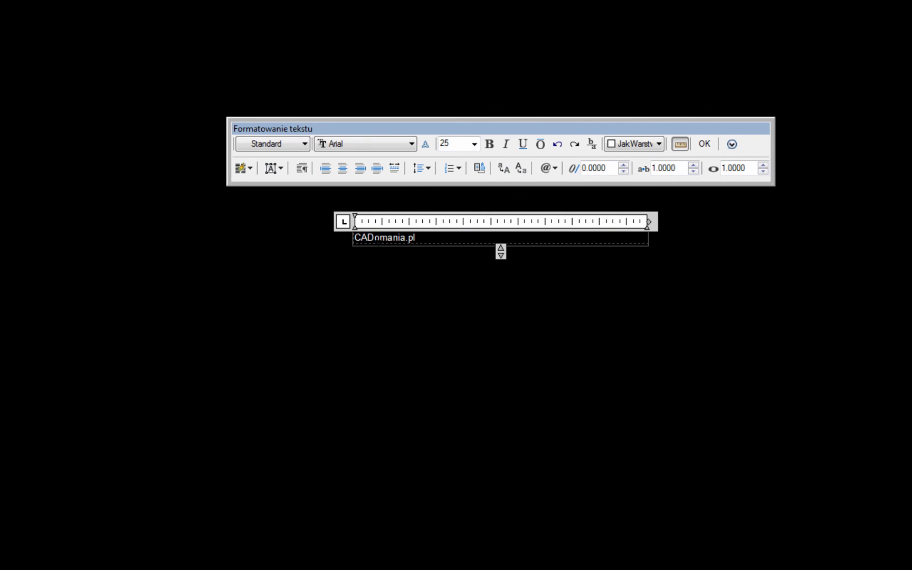
left_click(262, 270)
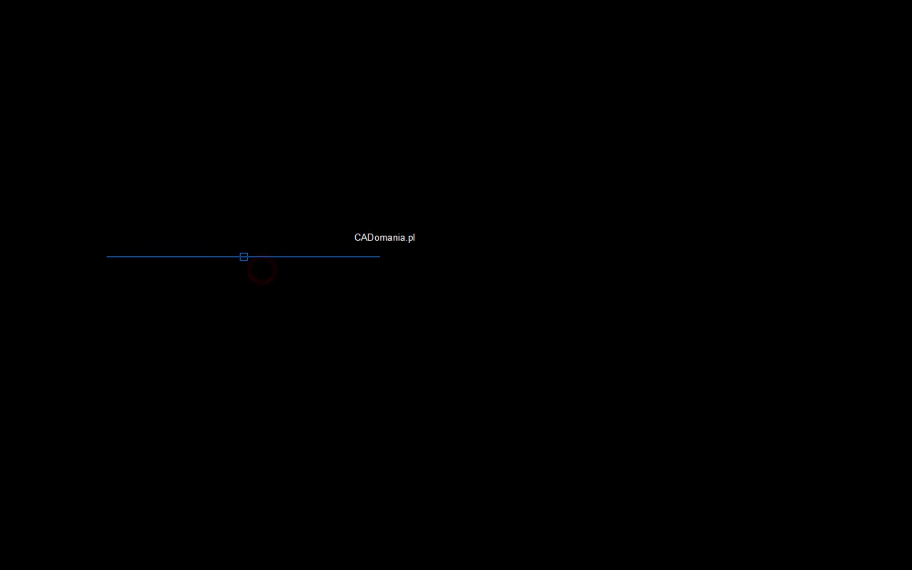